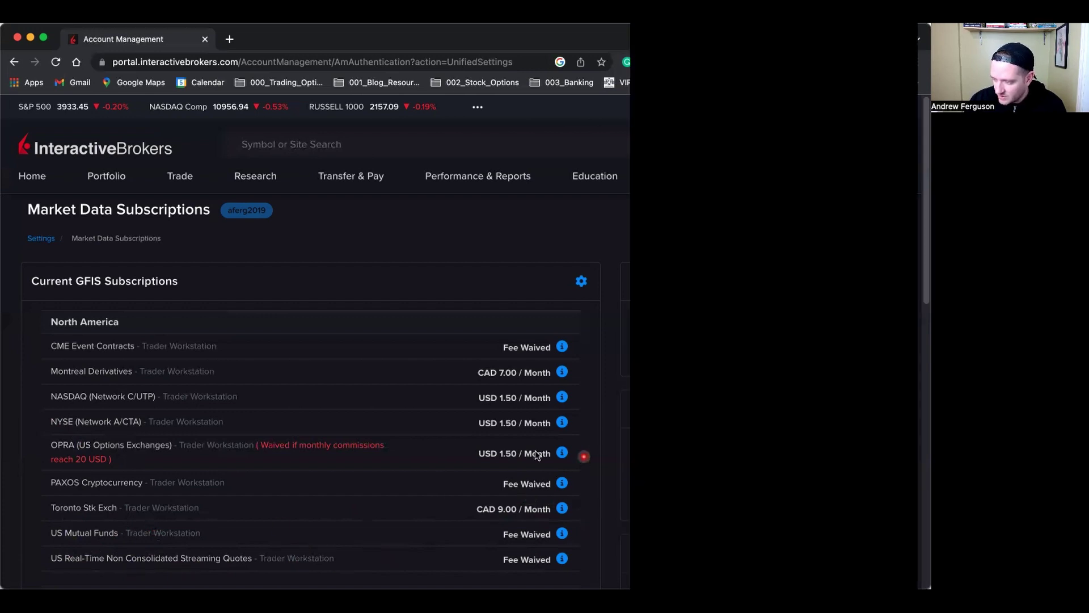
{"action": "scroll", "coordinate": [499, 488], "scroll_direction": "down", "scroll_amount": 5}
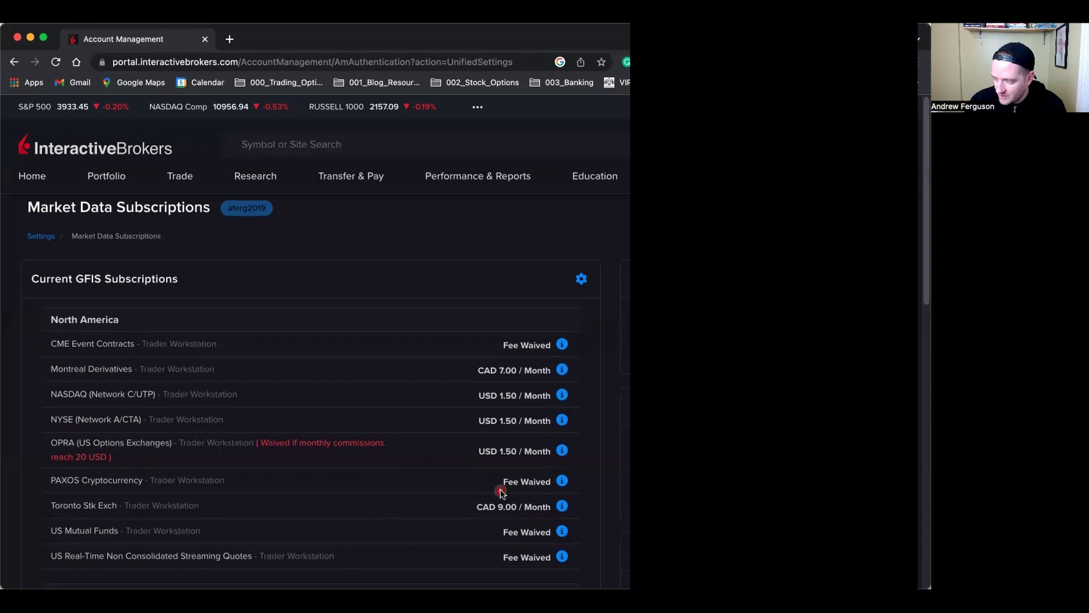
{"action": "scroll", "coordinate": [500, 494], "scroll_direction": "down", "scroll_amount": 10}
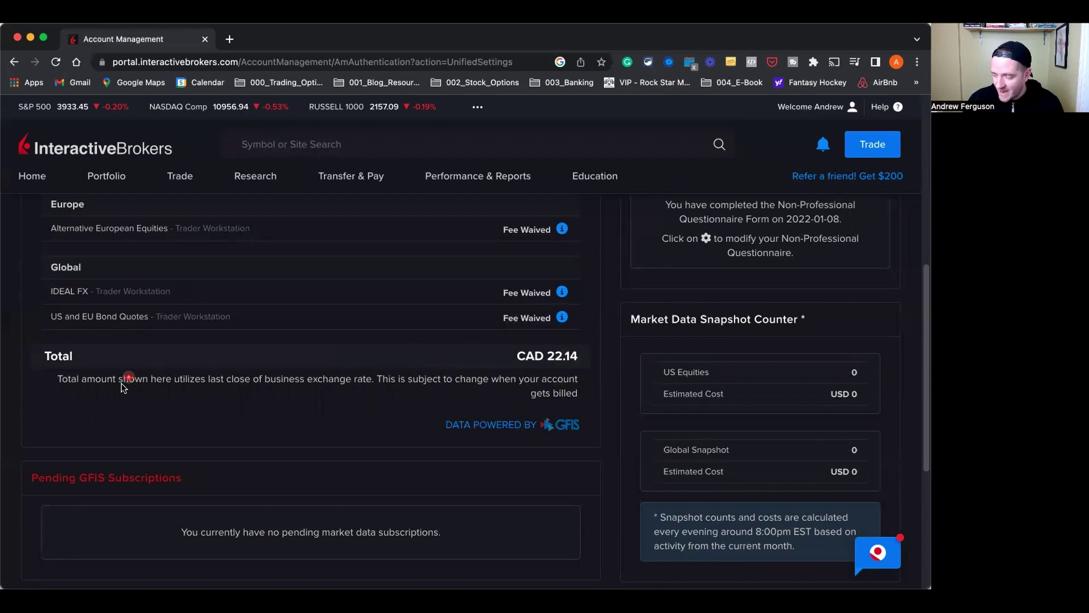
{"action": "scroll", "coordinate": [128, 397], "scroll_direction": "up", "scroll_amount": 10}
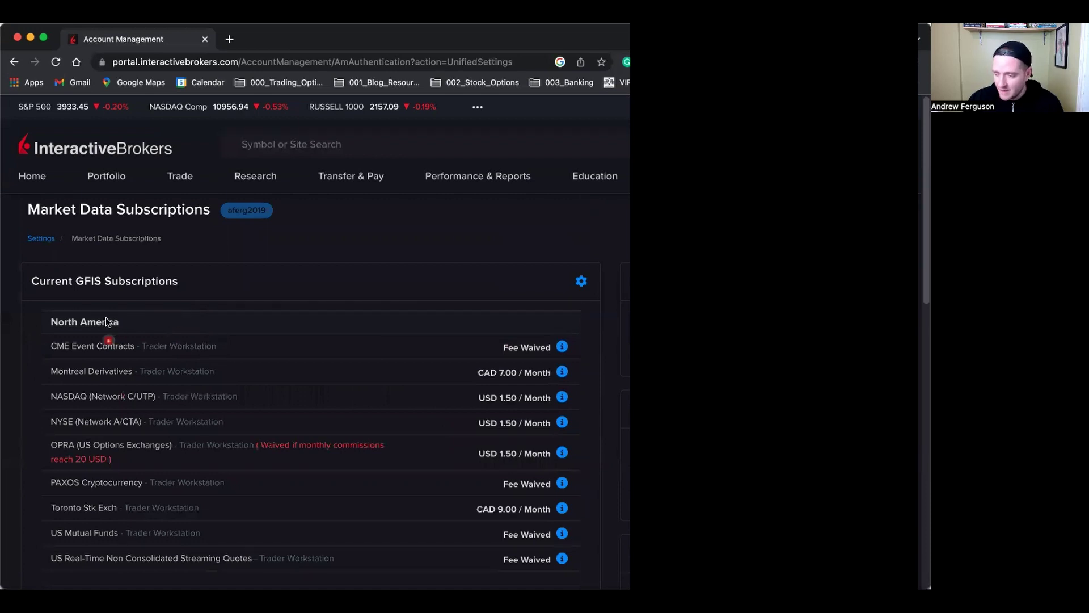
{"action": "scroll", "coordinate": [225, 330], "scroll_direction": "down", "scroll_amount": 8}
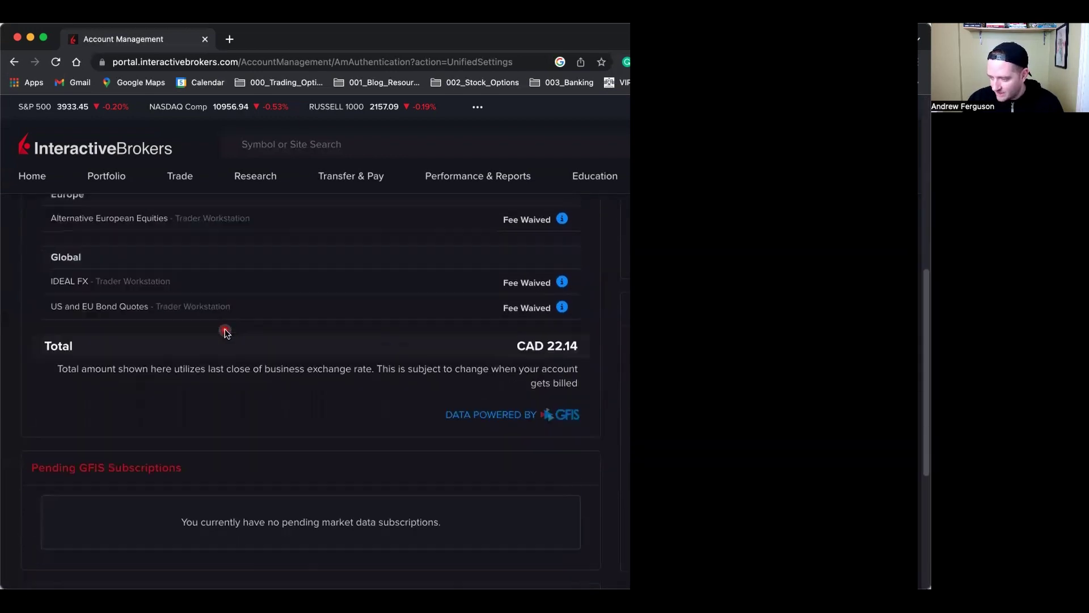
{"action": "scroll", "coordinate": [226, 334], "scroll_direction": "down", "scroll_amount": 5}
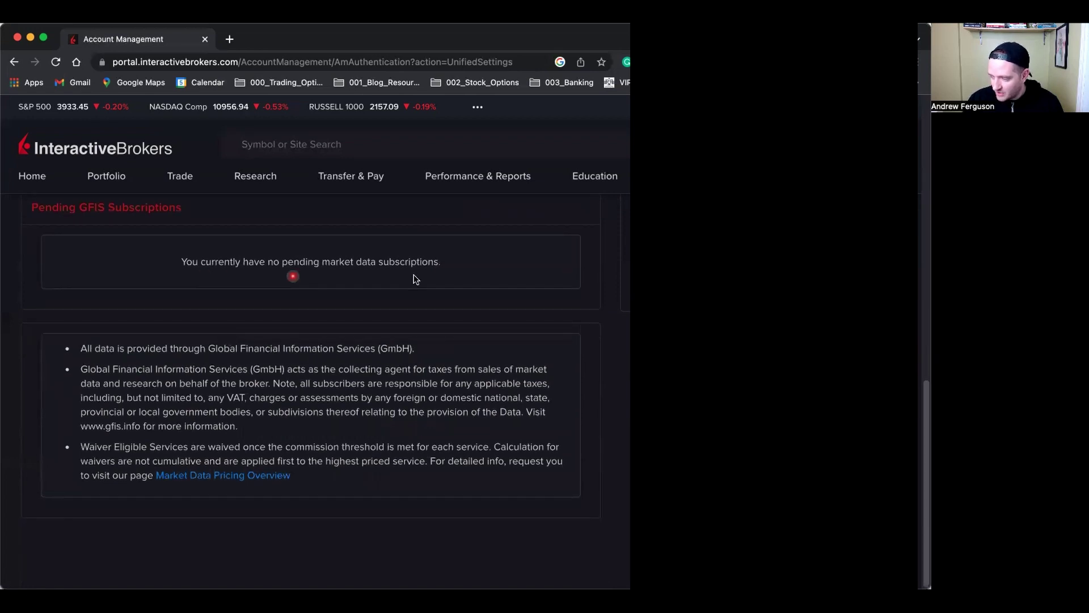
{"action": "scroll", "coordinate": [363, 338], "scroll_direction": "up", "scroll_amount": 12}
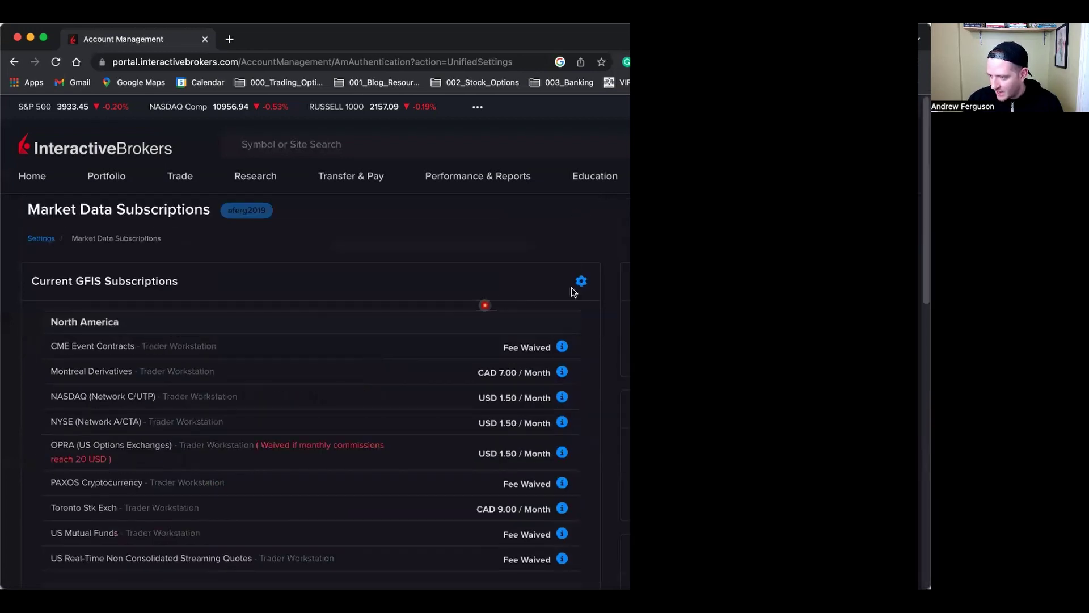
Step: Open the subscription configuration page and expand the Level I (NBBO) category to browse its offerings
{"action": "left_click", "coordinate": [583, 282]}
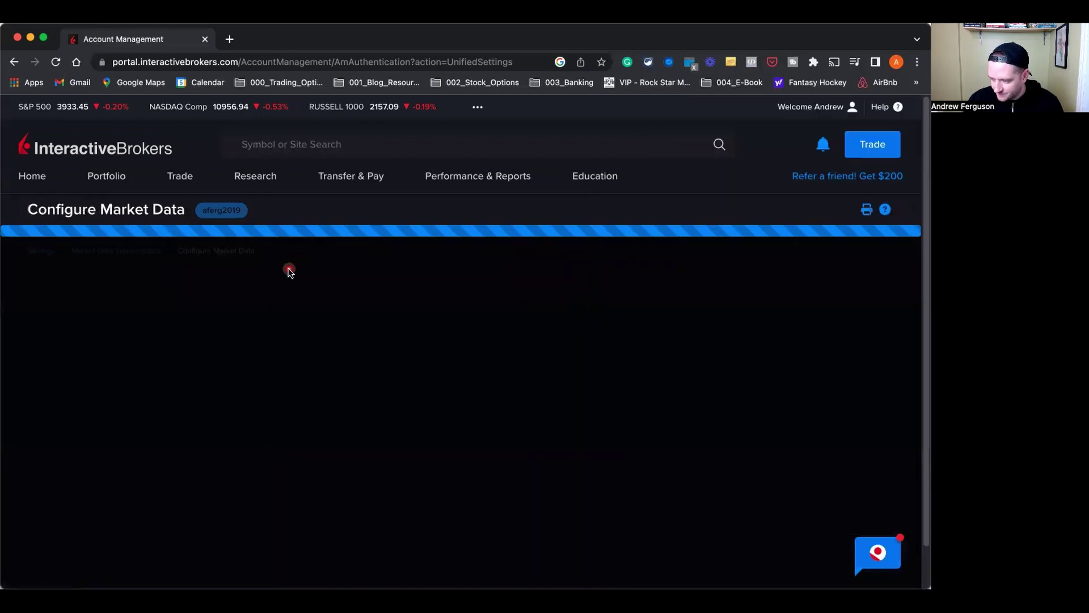
{"action": "scroll", "coordinate": [287, 271], "scroll_direction": "down", "scroll_amount": 6}
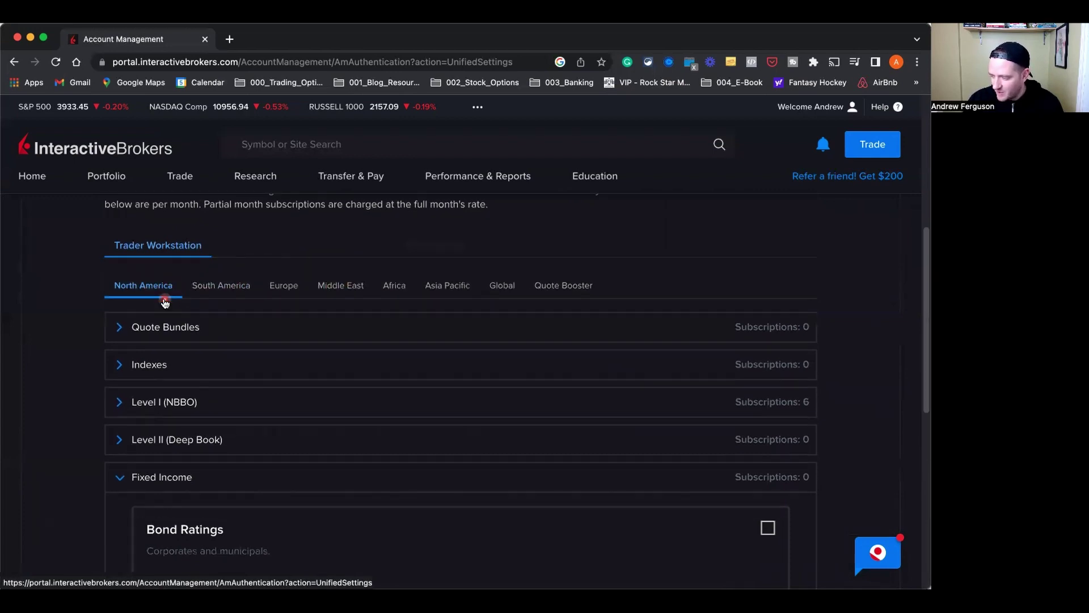
{"action": "scroll", "coordinate": [170, 304], "scroll_direction": "down", "scroll_amount": 2}
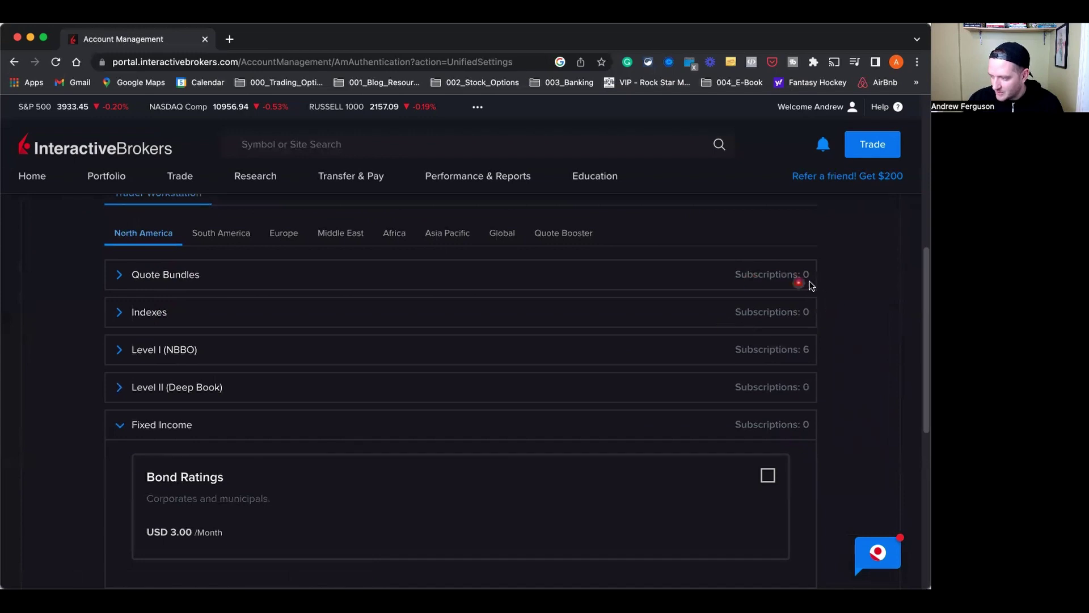
{"action": "left_click", "coordinate": [120, 353]}
{"action": "scroll", "coordinate": [189, 353], "scroll_direction": "down", "scroll_amount": 5}
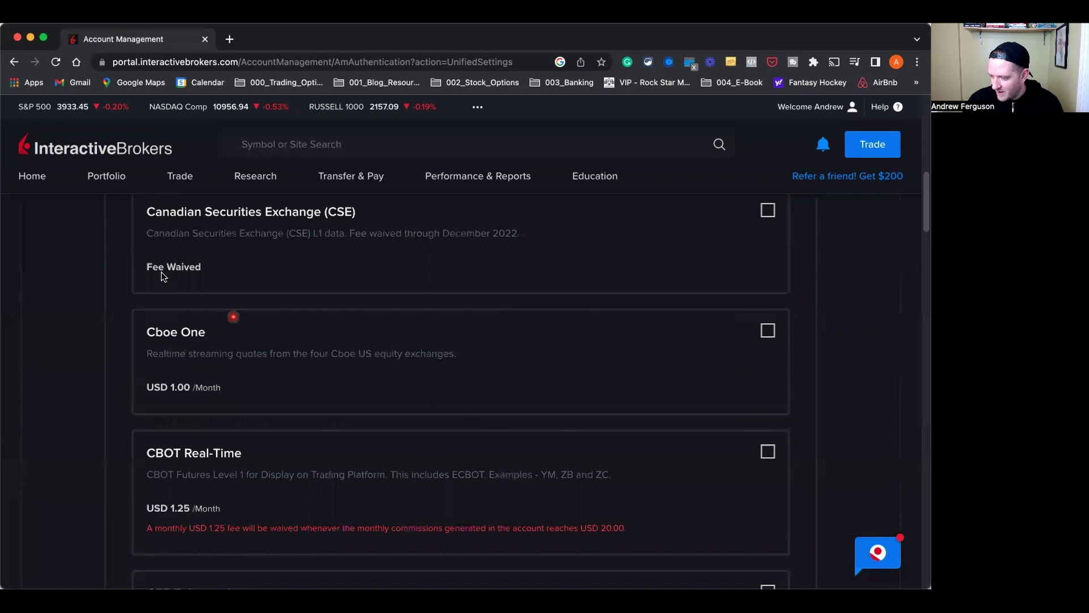
{"action": "scroll", "coordinate": [219, 390], "scroll_direction": "down", "scroll_amount": 8}
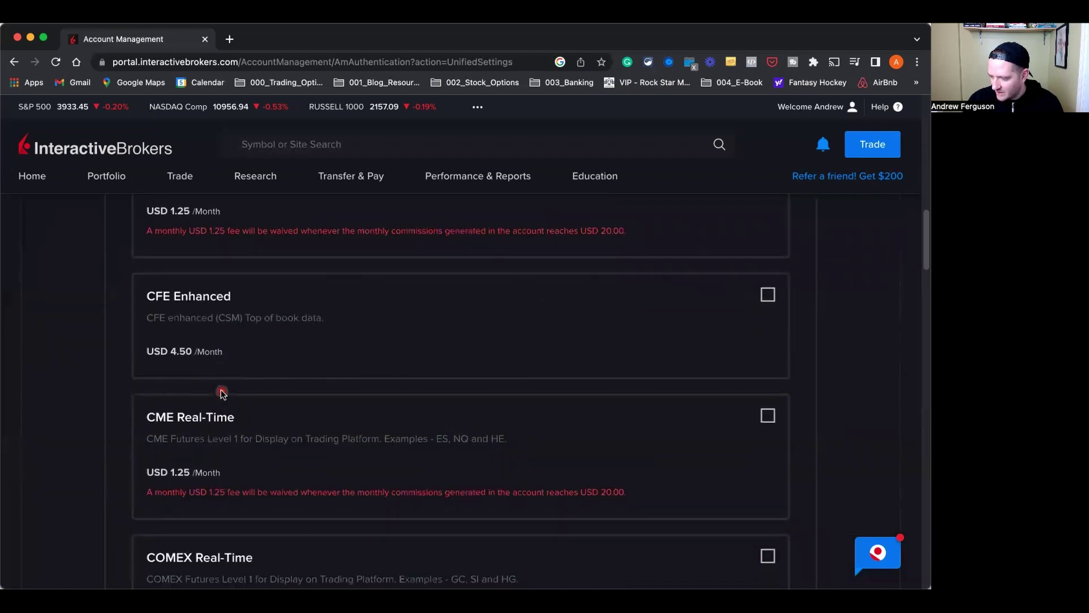
{"action": "scroll", "coordinate": [221, 393], "scroll_direction": "down", "scroll_amount": 18}
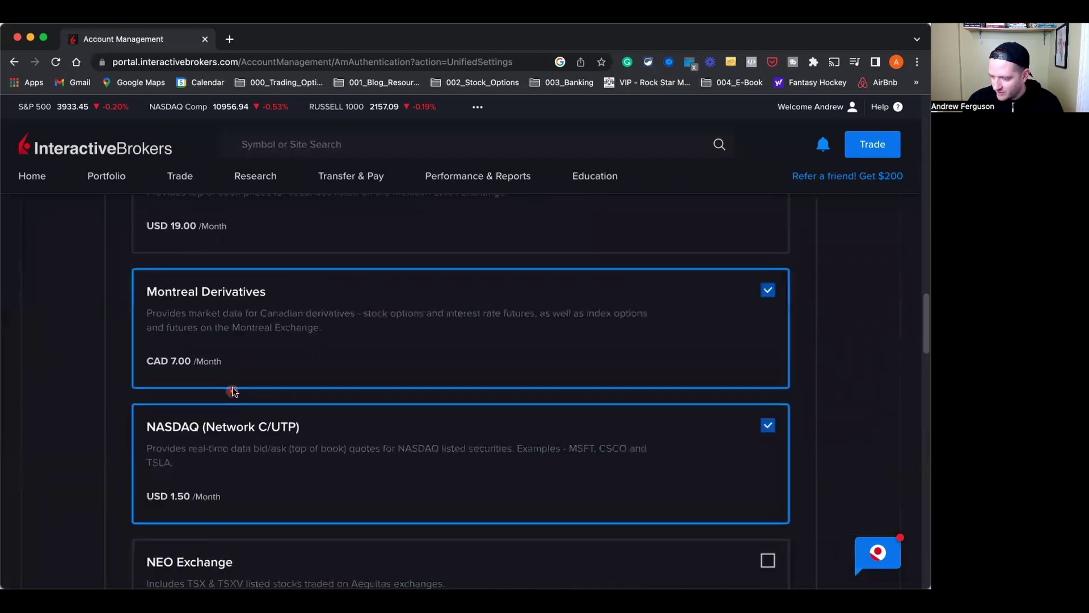
{"action": "scroll", "coordinate": [244, 386], "scroll_direction": "down", "scroll_amount": 11}
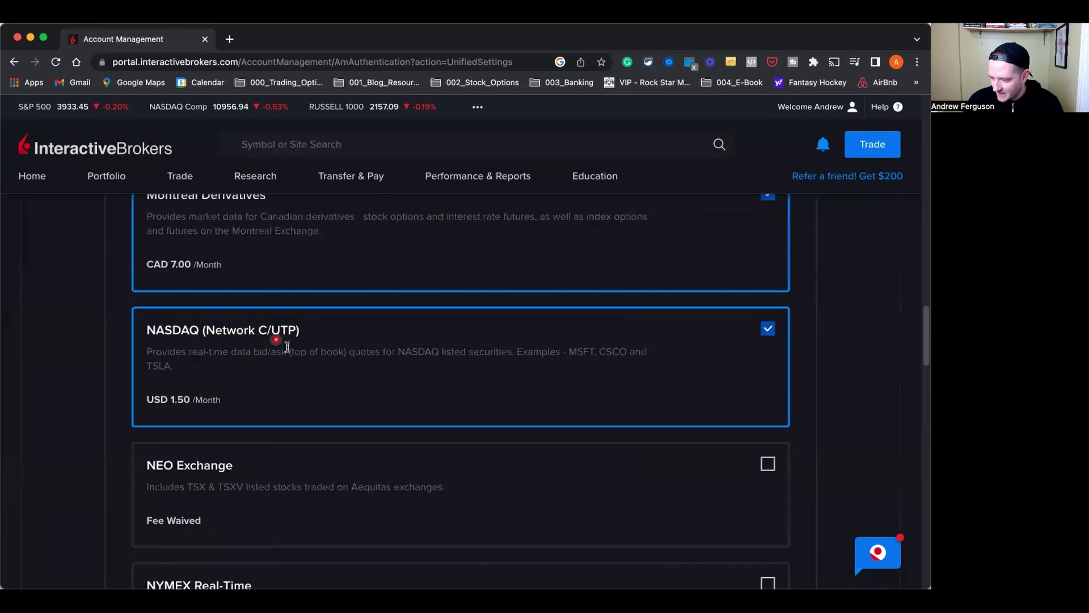
{"action": "scroll", "coordinate": [288, 347], "scroll_direction": "down", "scroll_amount": 3}
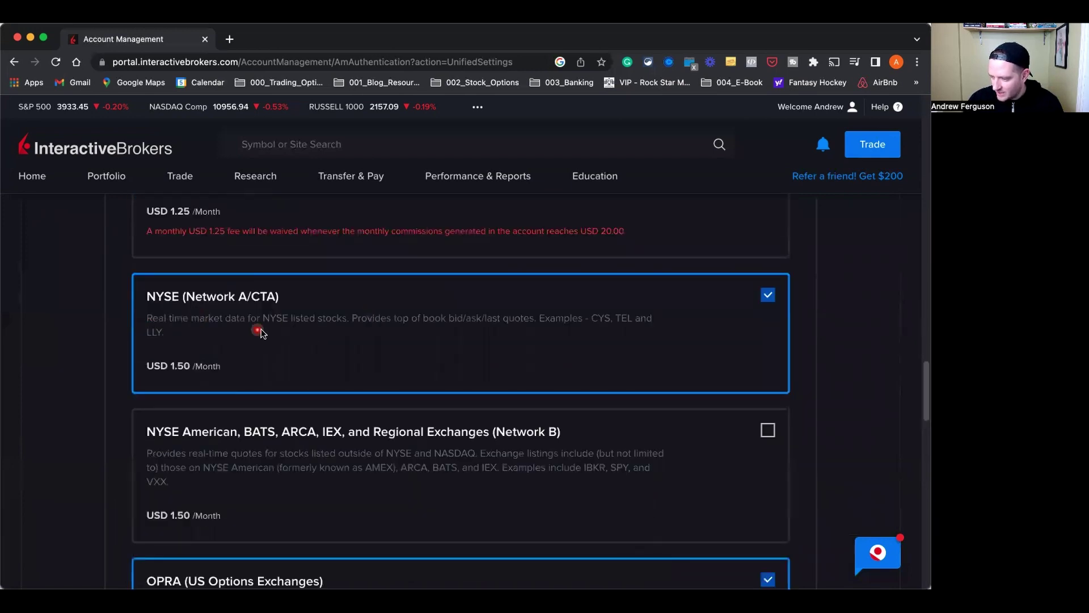
{"action": "scroll", "coordinate": [261, 333], "scroll_direction": "down", "scroll_amount": 6}
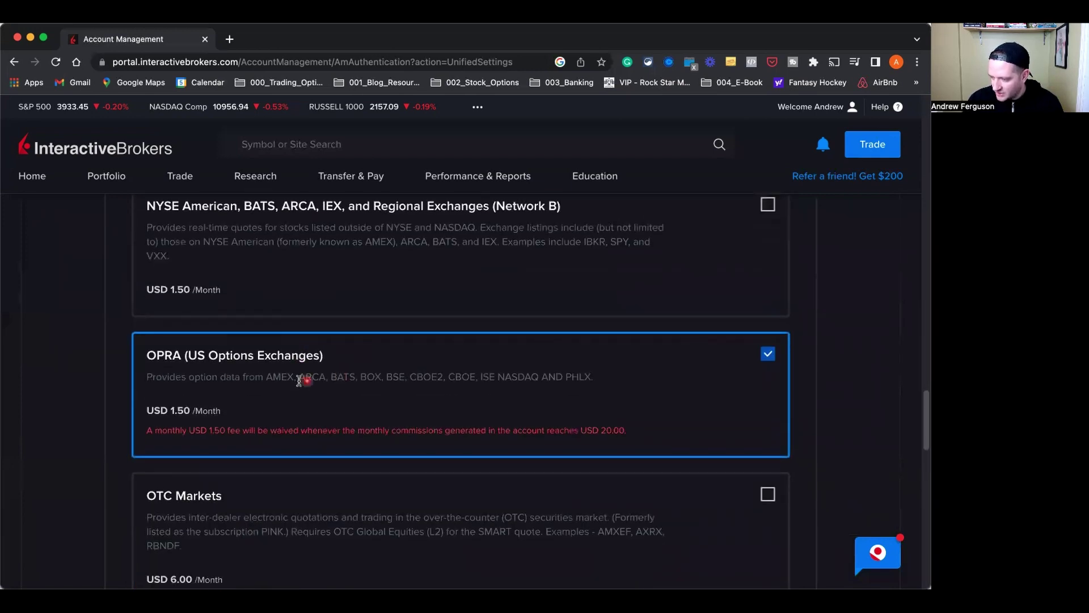
{"action": "scroll", "coordinate": [299, 380], "scroll_direction": "down", "scroll_amount": 6}
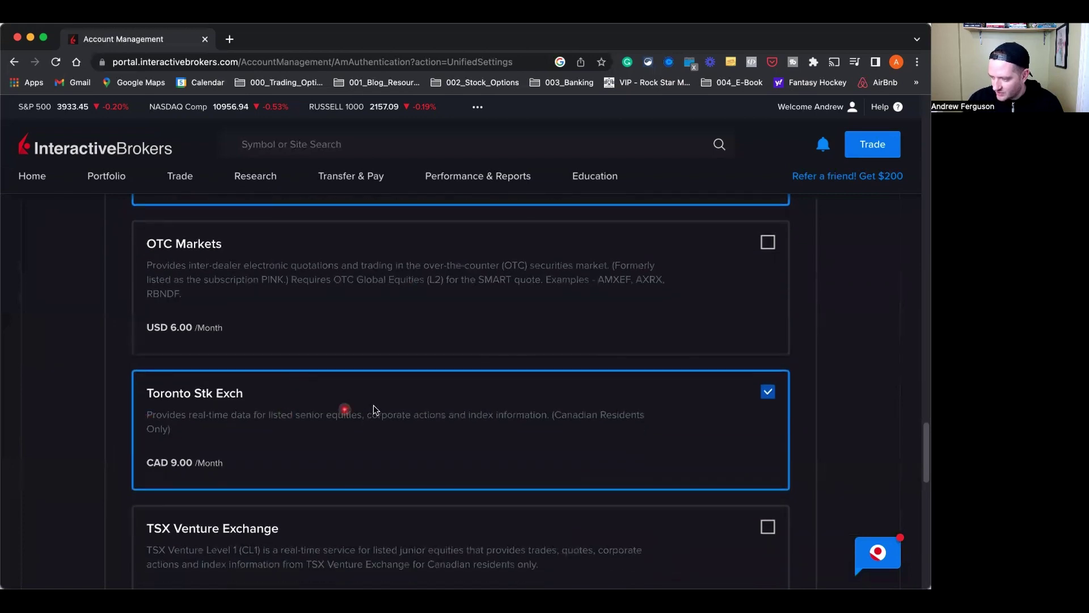
{"action": "scroll", "coordinate": [373, 410], "scroll_direction": "down", "scroll_amount": 8}
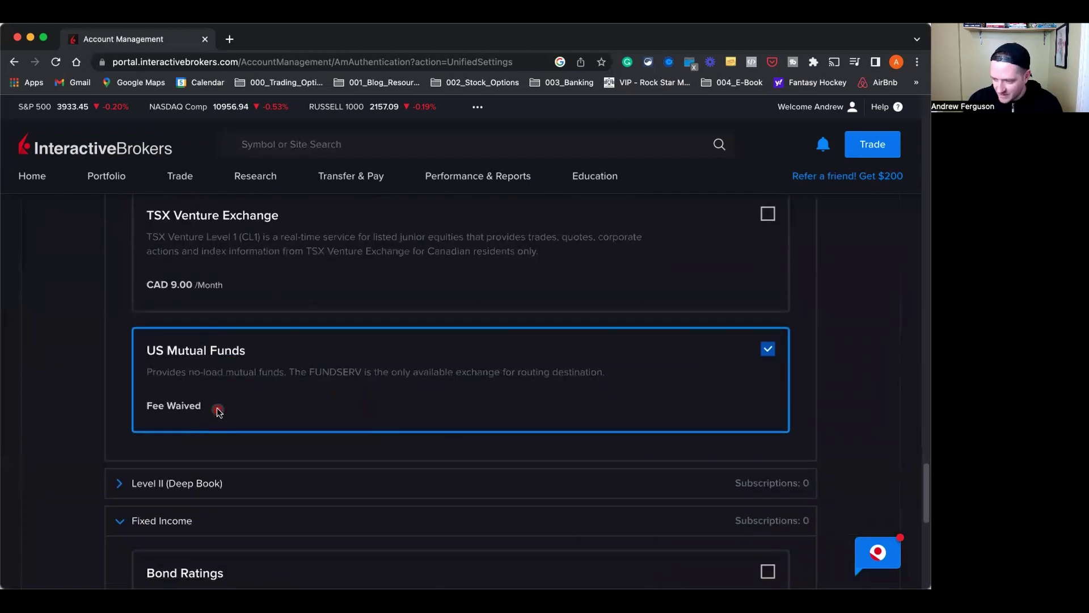
{"action": "scroll", "coordinate": [219, 405], "scroll_direction": "down", "scroll_amount": 5}
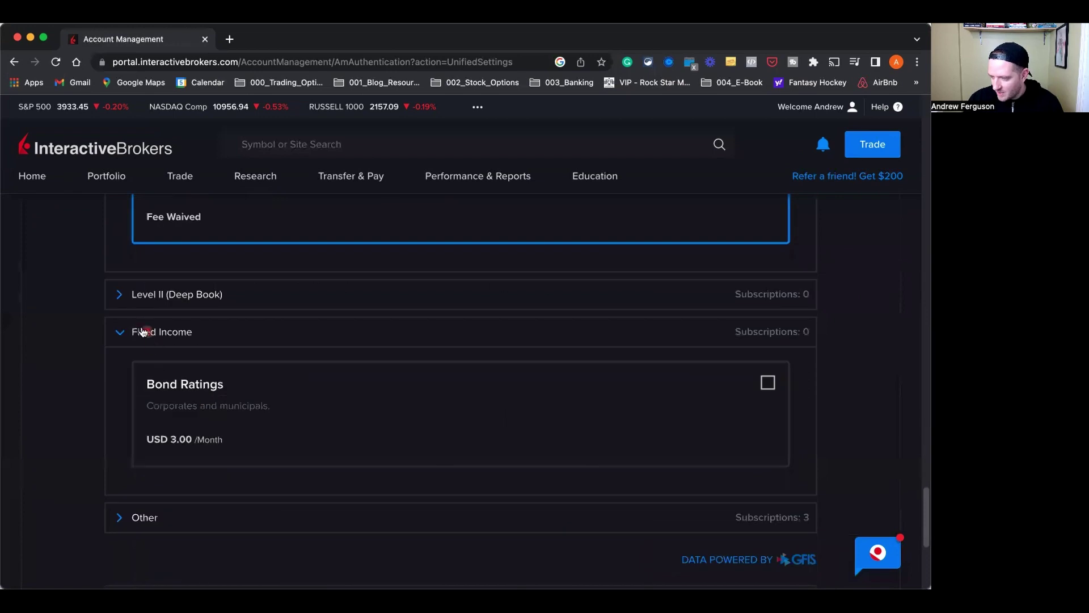
{"action": "scroll", "coordinate": [171, 340], "scroll_direction": "up", "scroll_amount": 5}
{"action": "scroll", "coordinate": [130, 392], "scroll_direction": "down", "scroll_amount": 3}
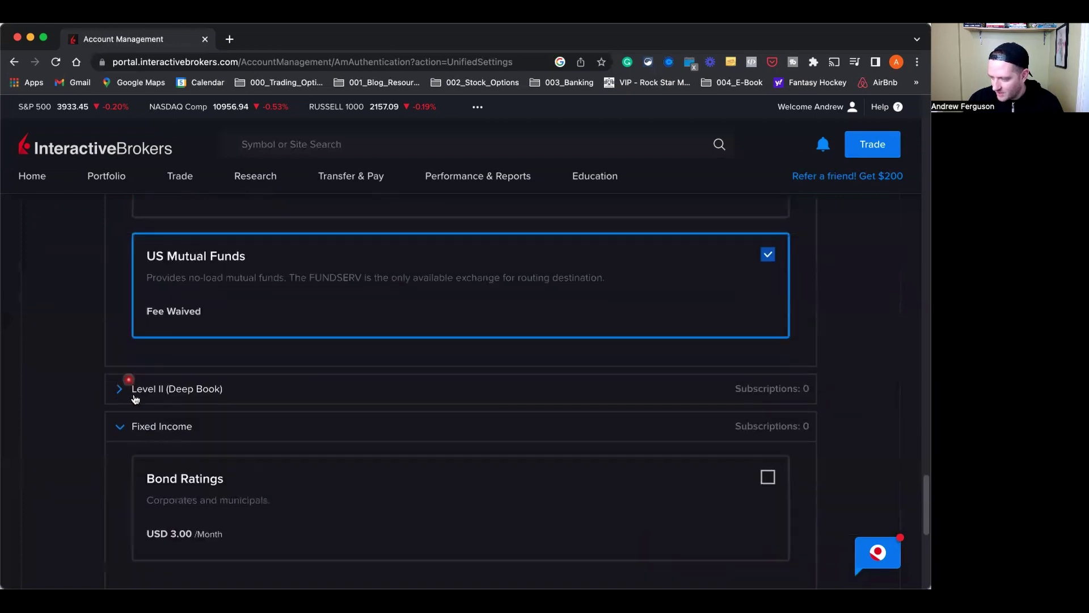
Step: Collapse the Fixed Income section and expand the Other section to view its subscriptions
{"action": "left_click", "coordinate": [117, 426]}
{"action": "scroll", "coordinate": [134, 398], "scroll_direction": "down", "scroll_amount": 3}
{"action": "left_click", "coordinate": [119, 370]}
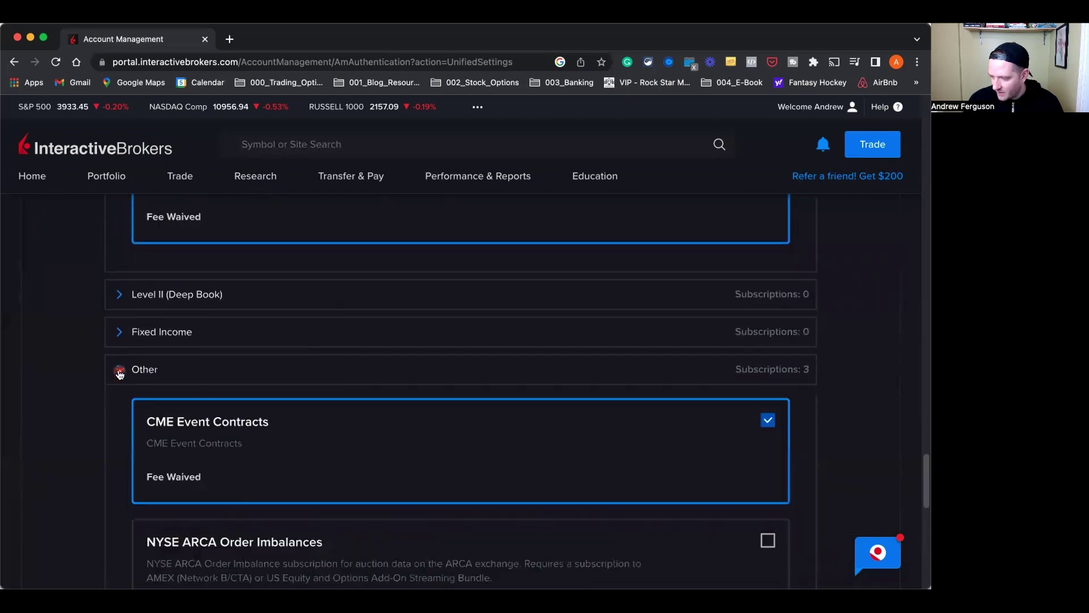
{"action": "scroll", "coordinate": [252, 393], "scroll_direction": "down", "scroll_amount": 6}
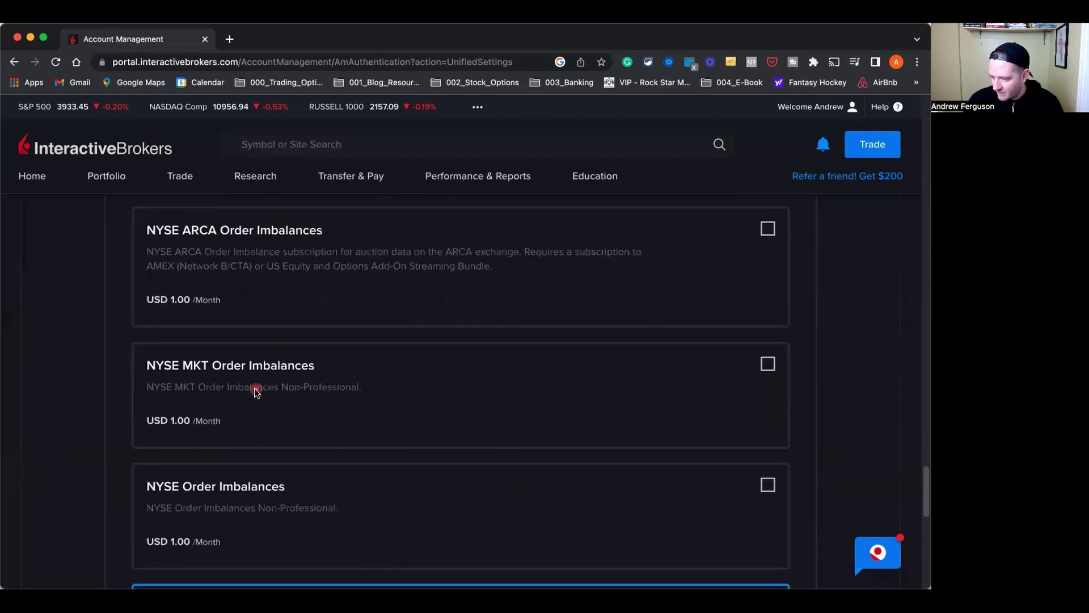
{"action": "scroll", "coordinate": [256, 391], "scroll_direction": "down", "scroll_amount": 7}
{"action": "scroll", "coordinate": [219, 442], "scroll_direction": "down", "scroll_amount": 2}
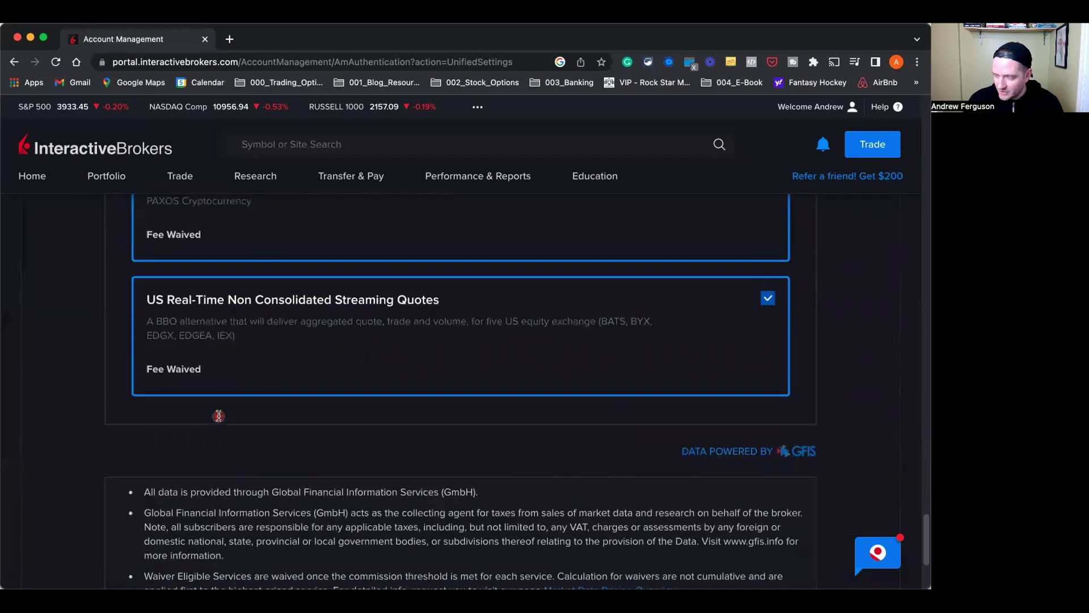
{"action": "scroll", "coordinate": [216, 428], "scroll_direction": "up", "scroll_amount": 4}
{"action": "scroll", "coordinate": [220, 431], "scroll_direction": "up", "scroll_amount": 12}
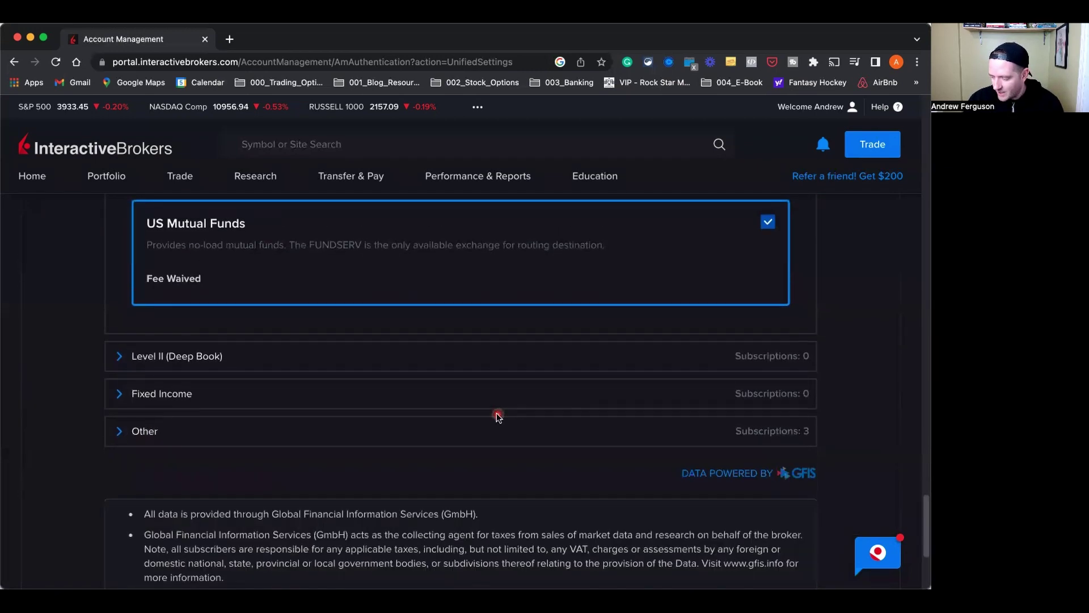
{"action": "scroll", "coordinate": [498, 413], "scroll_direction": "down", "scroll_amount": 5}
{"action": "scroll", "coordinate": [454, 409], "scroll_direction": "up", "scroll_amount": 3}
{"action": "left_click", "coordinate": [127, 328]}
{"action": "left_click", "coordinate": [127, 326]}
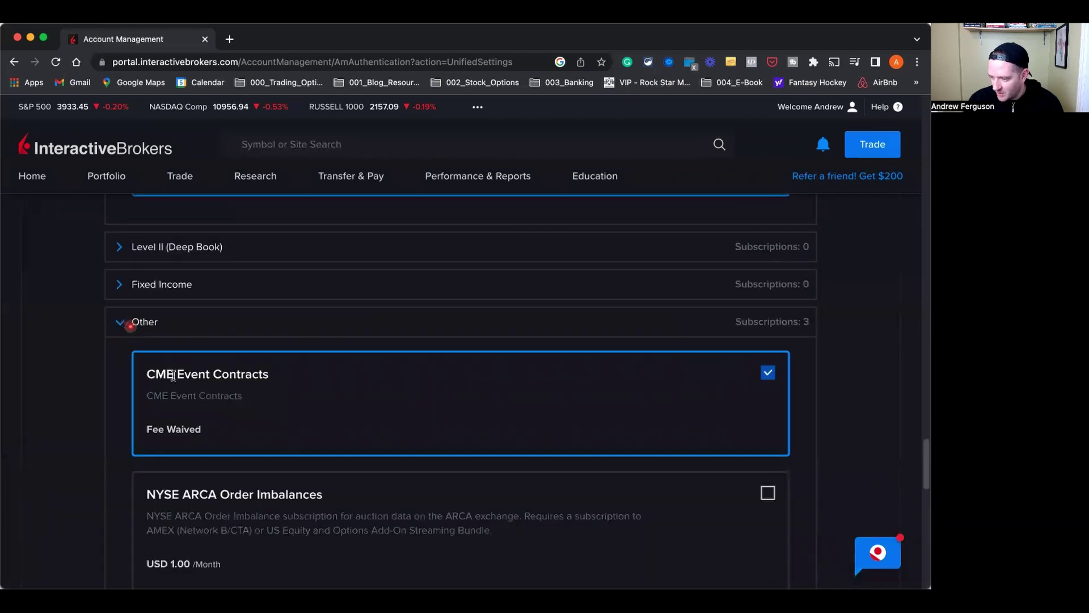
Step: Tick NYSE ARCA Order Imbalances in the Other section, then scroll back toward Indexes
{"action": "left_click", "coordinate": [768, 493]}
{"action": "scroll", "coordinate": [432, 289], "scroll_direction": "down", "scroll_amount": 15}
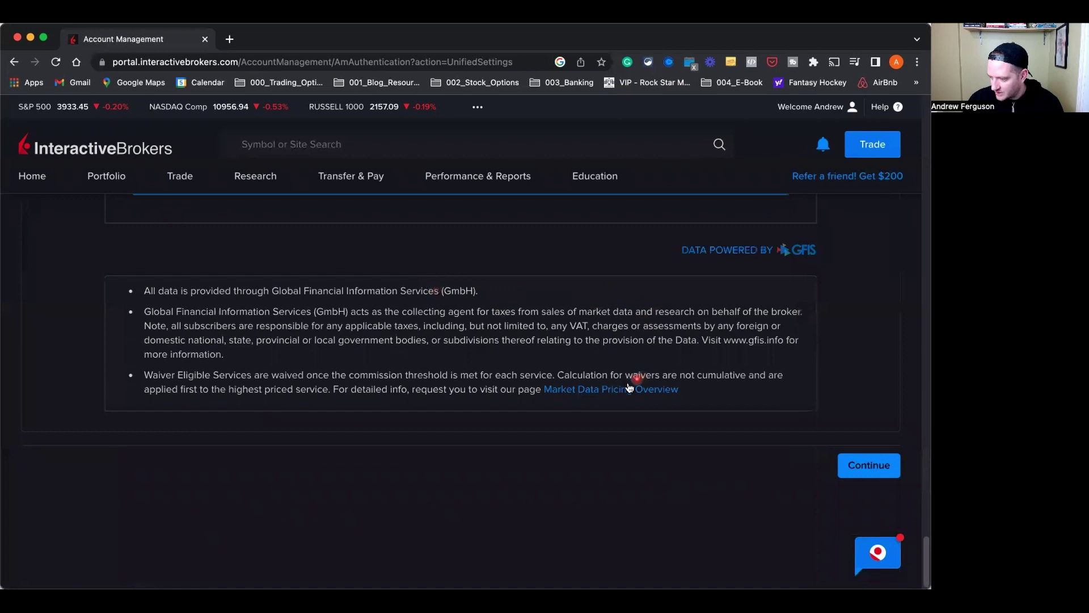
{"action": "scroll", "coordinate": [630, 392], "scroll_direction": "up", "scroll_amount": 4}
{"action": "scroll", "coordinate": [539, 436], "scroll_direction": "up", "scroll_amount": 10}
{"action": "scroll", "coordinate": [451, 418], "scroll_direction": "up", "scroll_amount": 15}
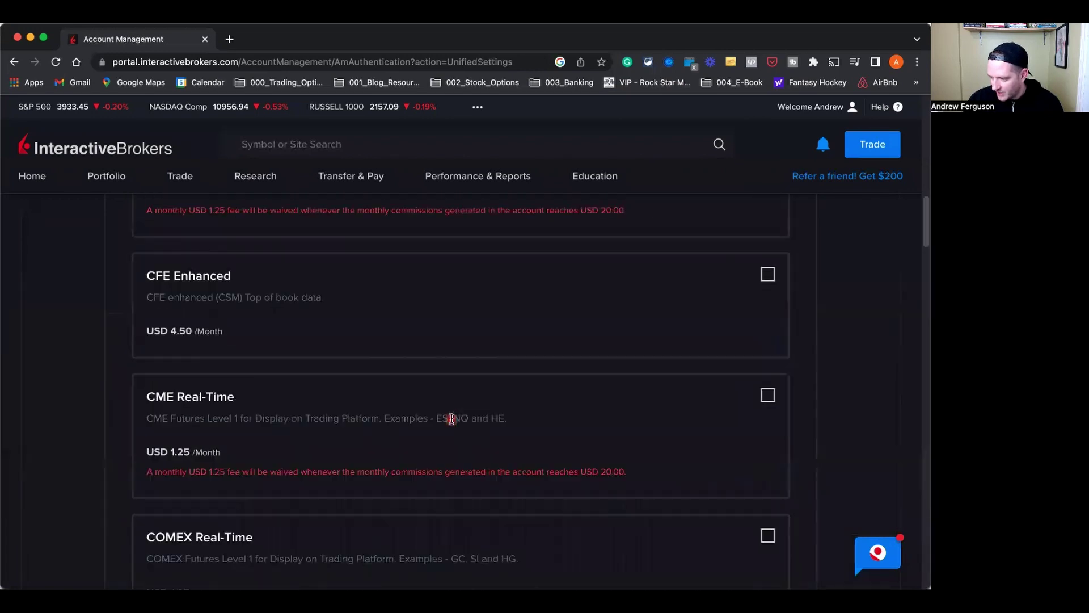
{"action": "scroll", "coordinate": [361, 376], "scroll_direction": "down", "scroll_amount": 3}
{"action": "scroll", "coordinate": [361, 376], "scroll_direction": "down", "scroll_amount": 5}
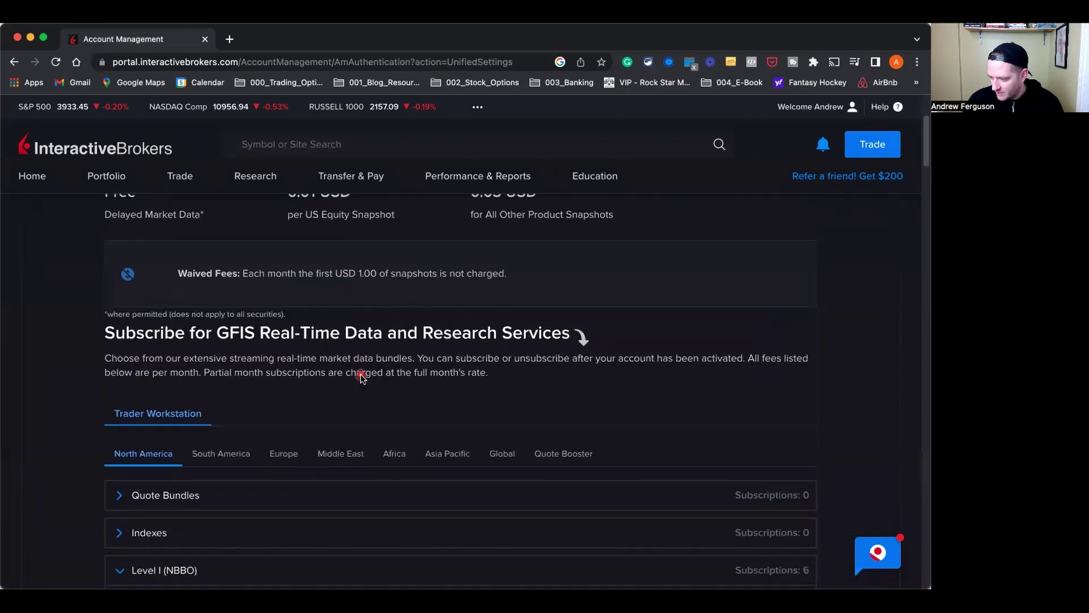
Step: Add Cboe MSCI Indexes (USD 4.50/Month) from the Indexes section and continue to the review page
{"action": "left_click", "coordinate": [117, 258]}
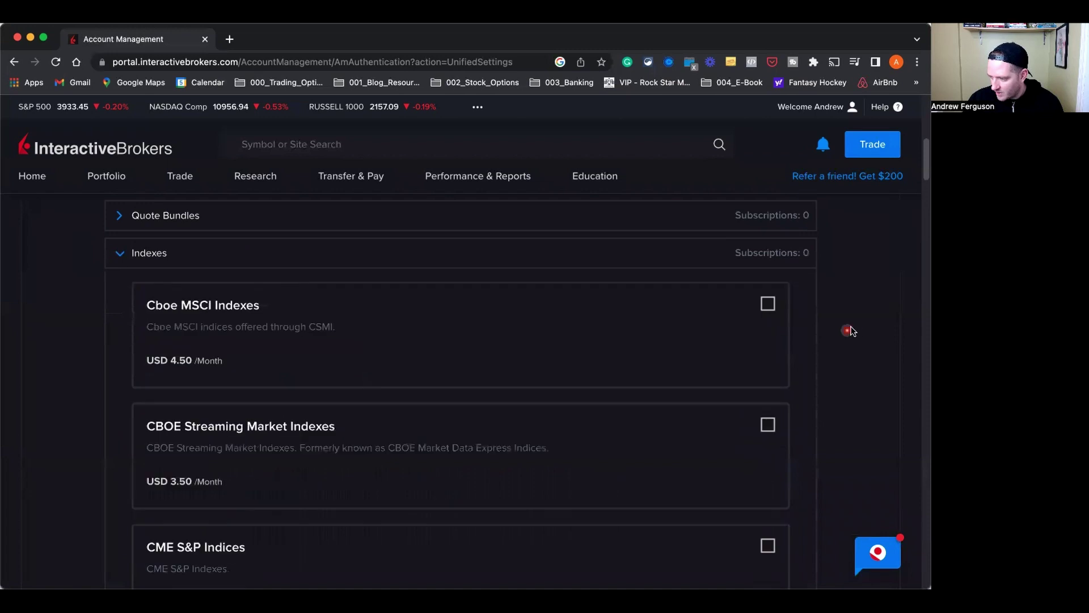
{"action": "left_click", "coordinate": [767, 304]}
{"action": "scroll", "coordinate": [478, 347], "scroll_direction": "down", "scroll_amount": 20}
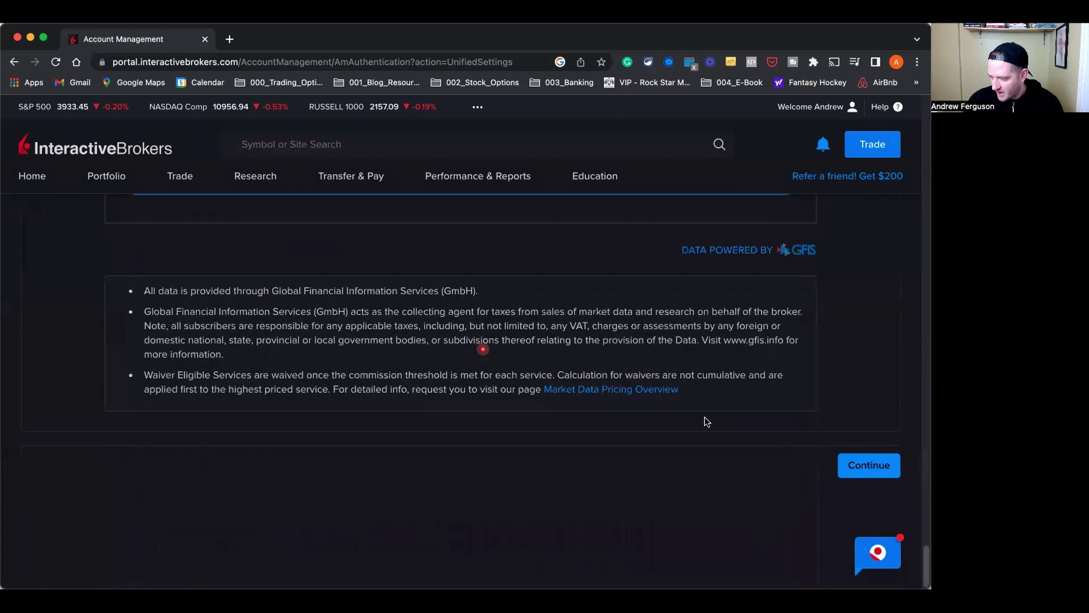
{"action": "left_click", "coordinate": [857, 466]}
{"action": "scroll", "coordinate": [462, 345], "scroll_direction": "down", "scroll_amount": 3}
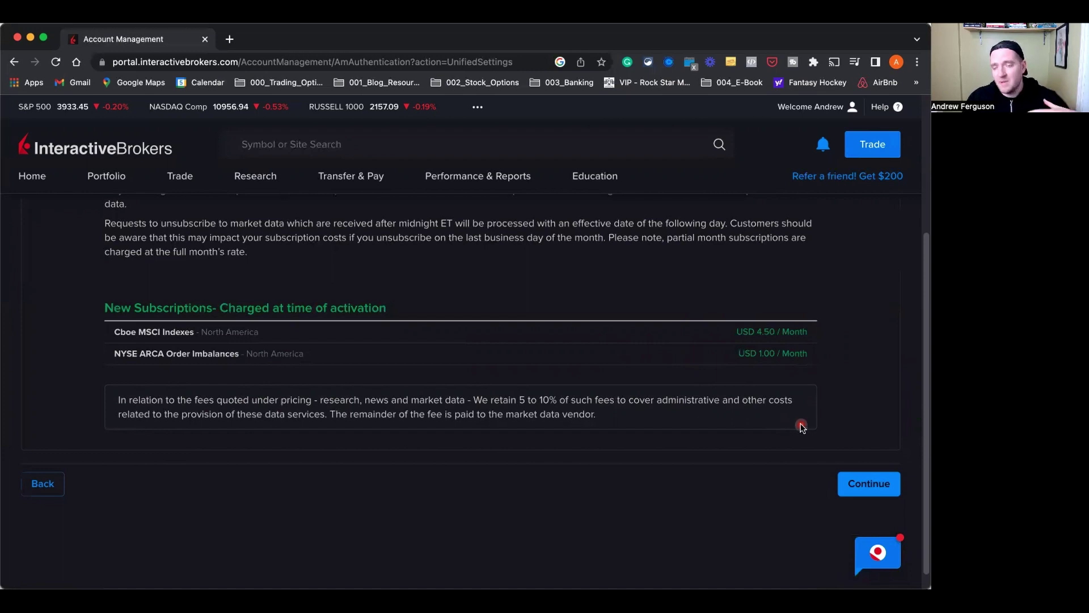
Step: Return to the Market Data Subscriptions overview, discarding the pending Cboe MSCI and NYSE ARCA additions
{"action": "left_click", "coordinate": [49, 492]}
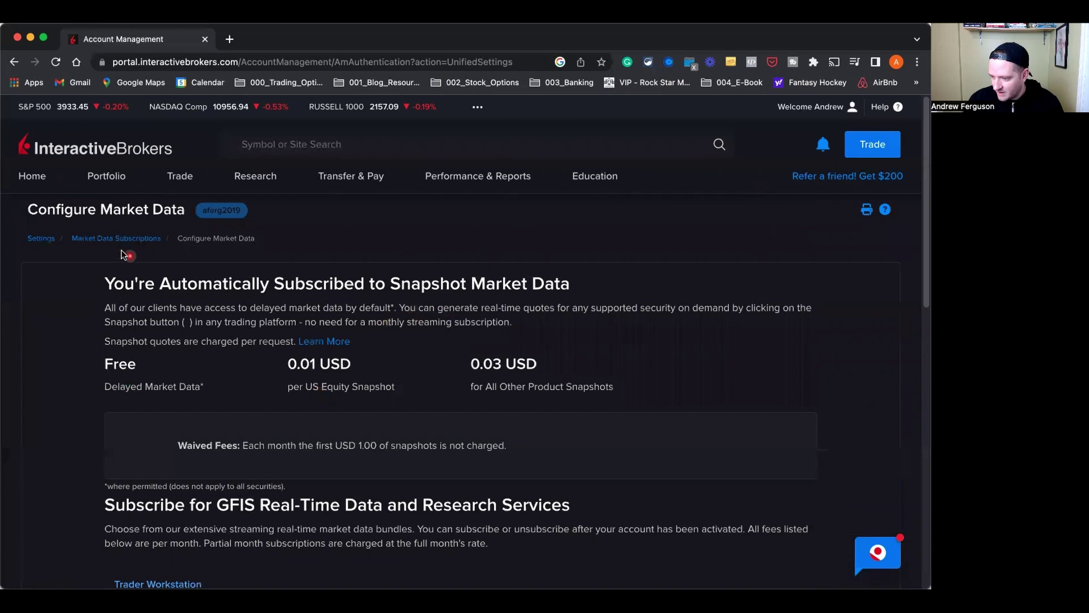
{"action": "left_click", "coordinate": [126, 238]}
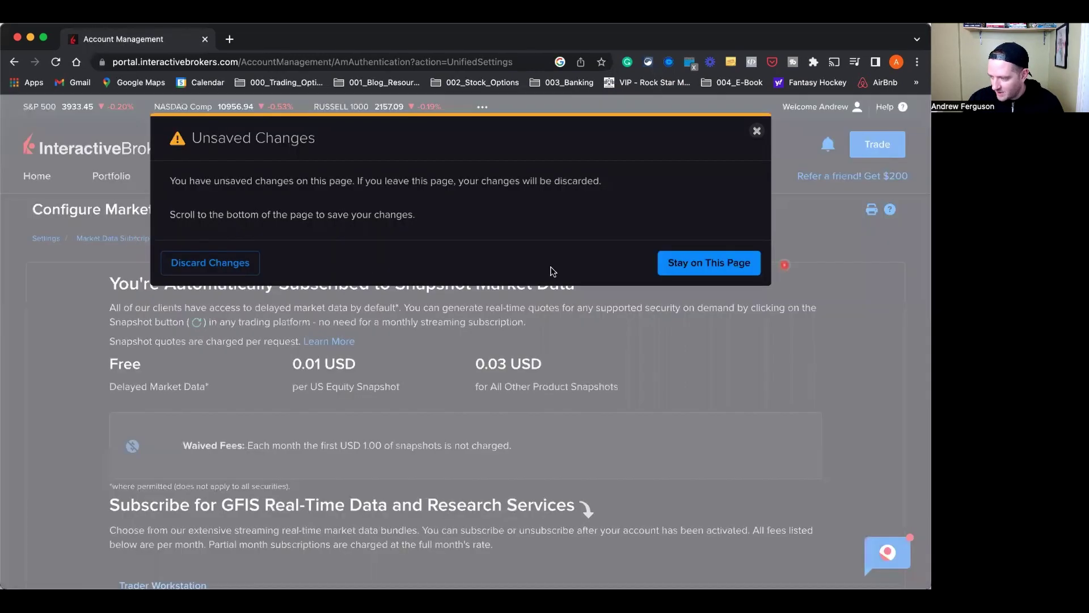
{"action": "left_click", "coordinate": [238, 262]}
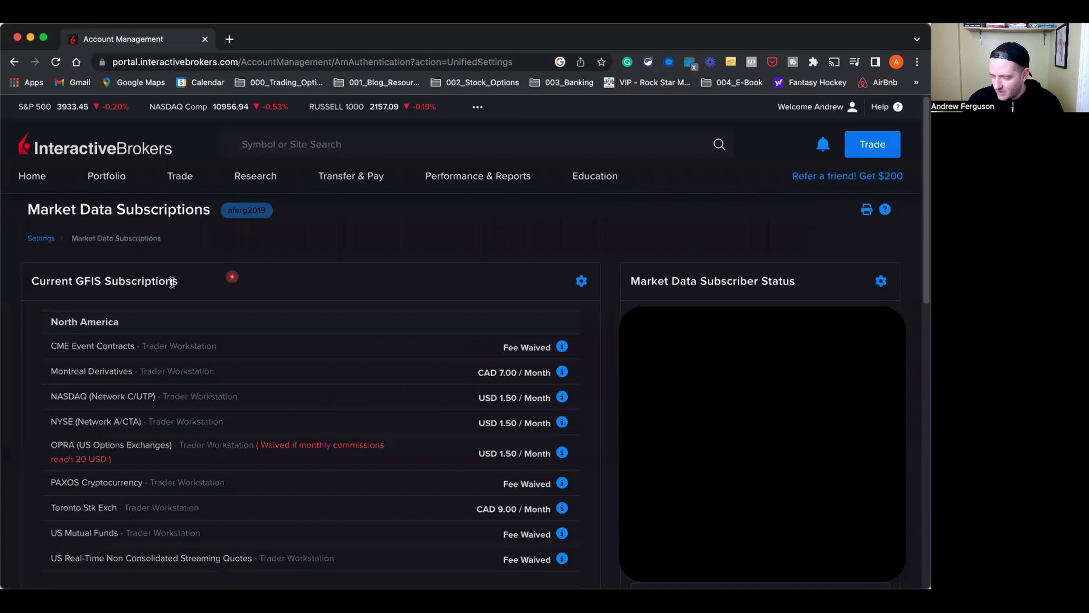